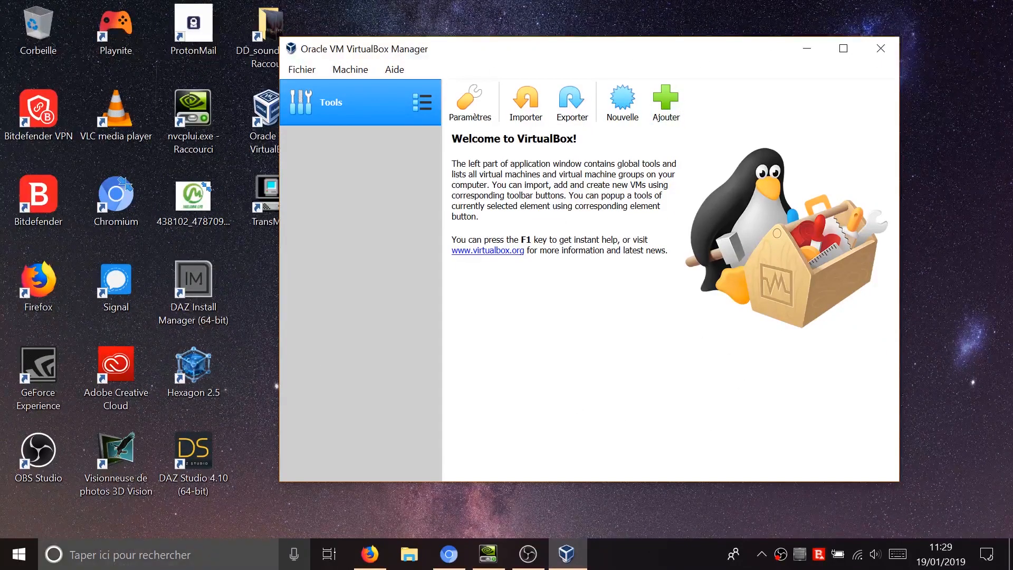
- Switch to Firefox, open the VirtualBox 6.0 download page from the search results, and return to VirtualBox Manager
click(369, 553)
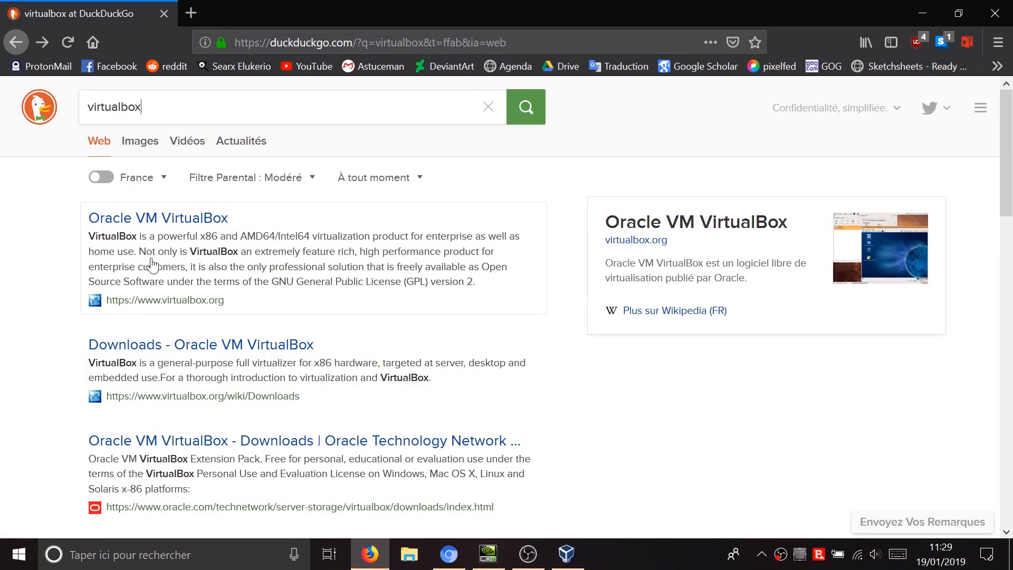
click(210, 219)
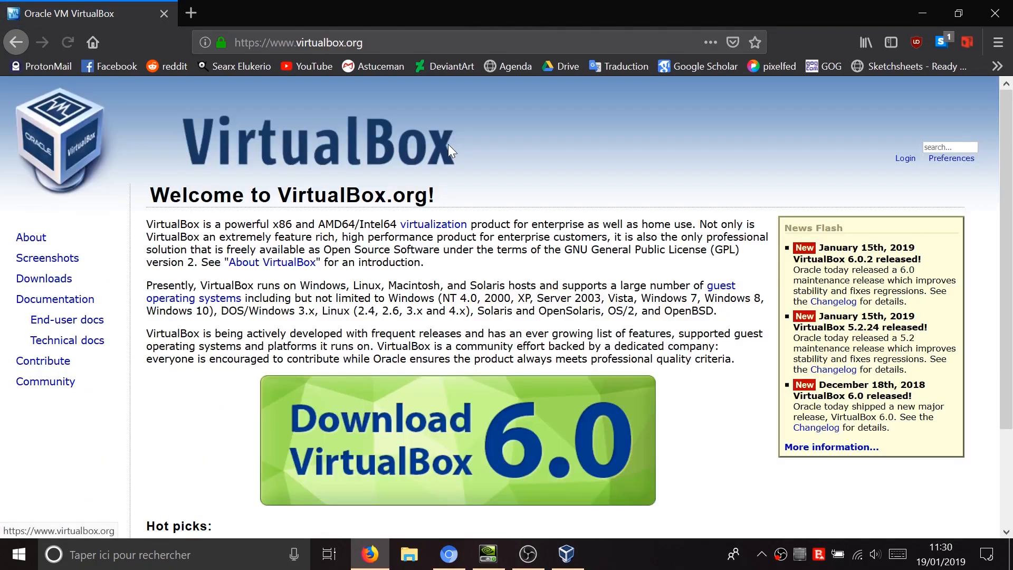
scroll(448, 142, down, 3)
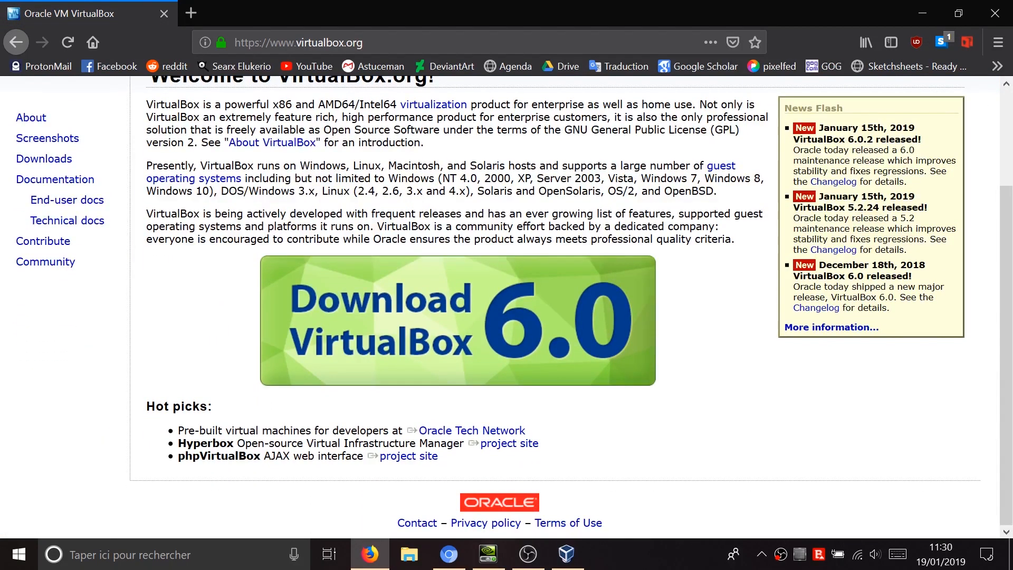
click(560, 317)
mouse_move(549, 554)
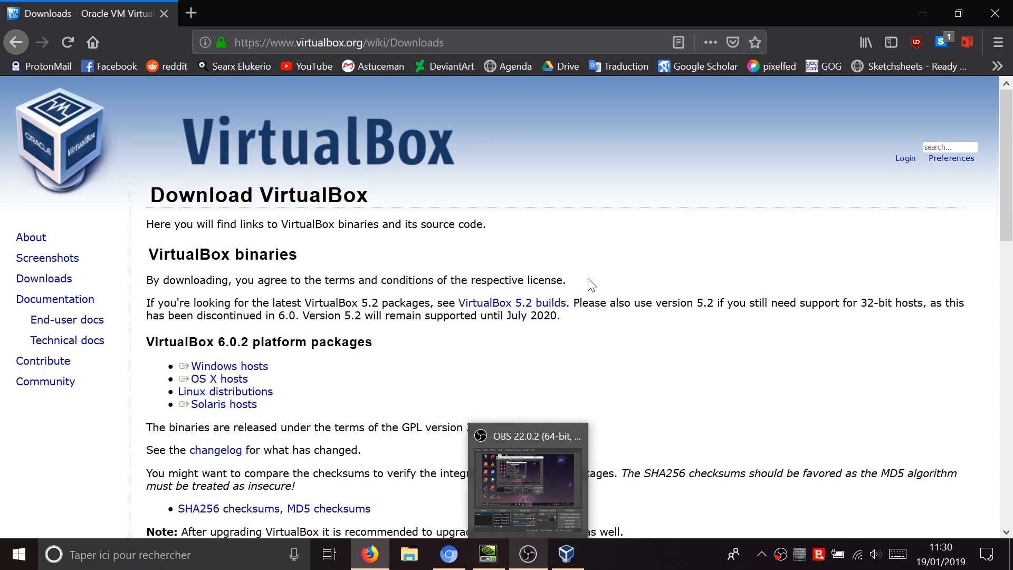
click(914, 2)
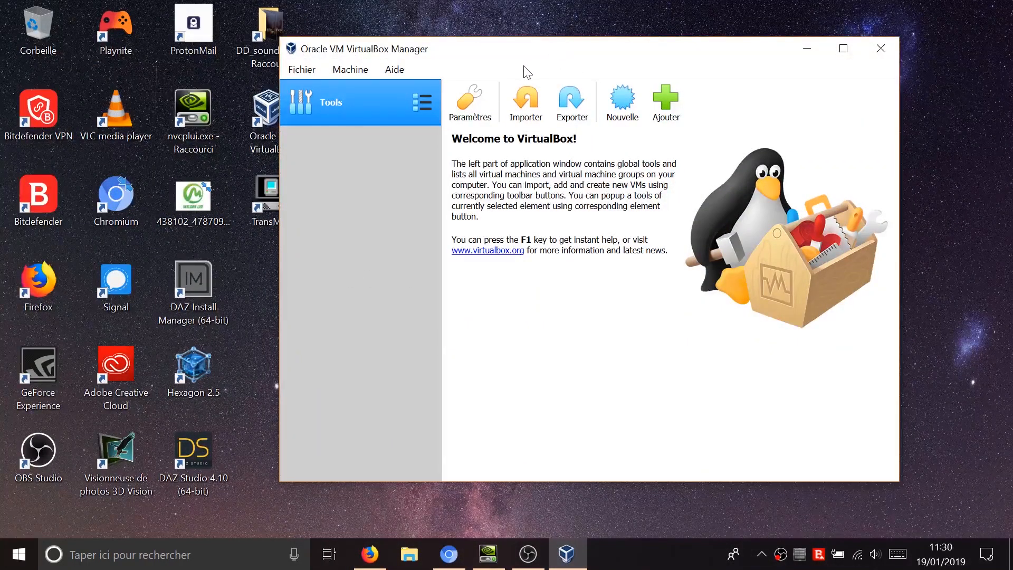
- Start a new virtual machine named Ubuntu with type Linux and version Ubuntu (64-bit), and continue to the memory settings
click(624, 119)
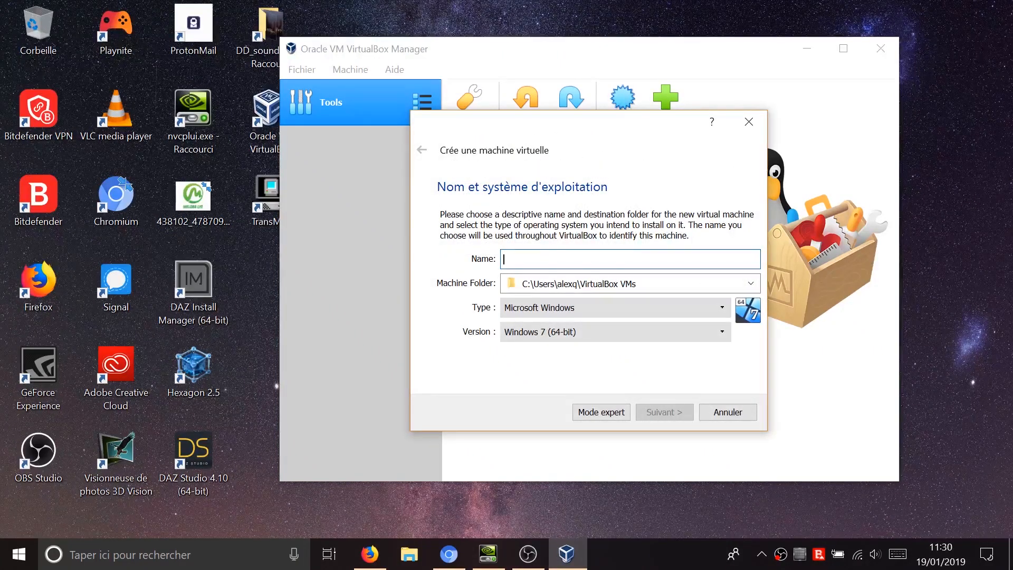
text(Ubuntu)
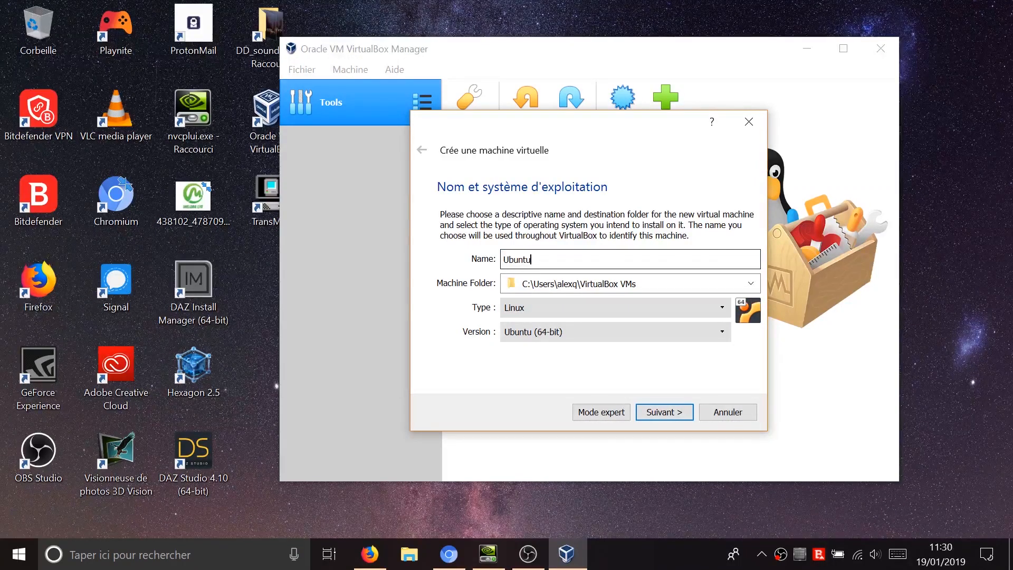
key(Tab)
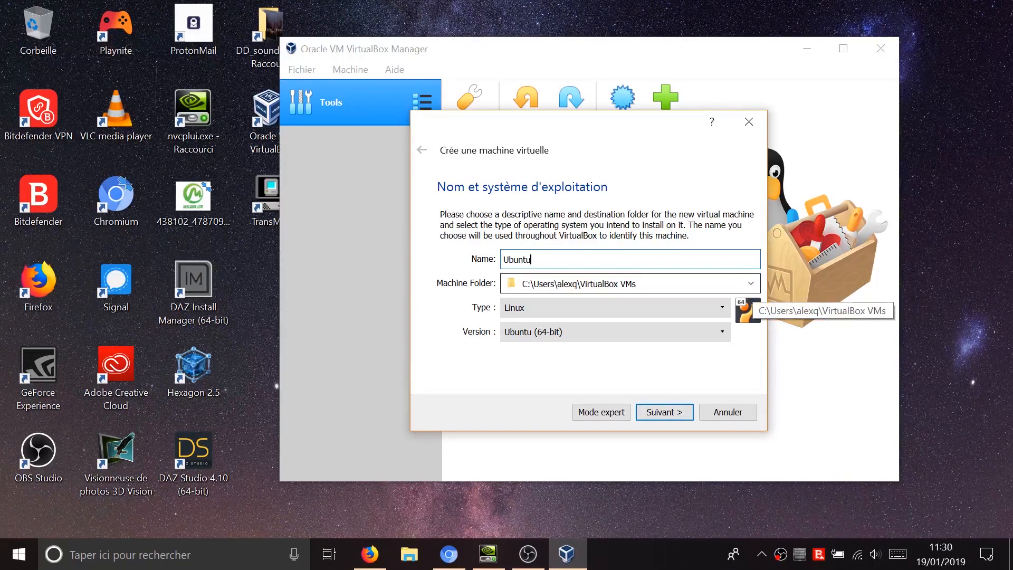
click(510, 311)
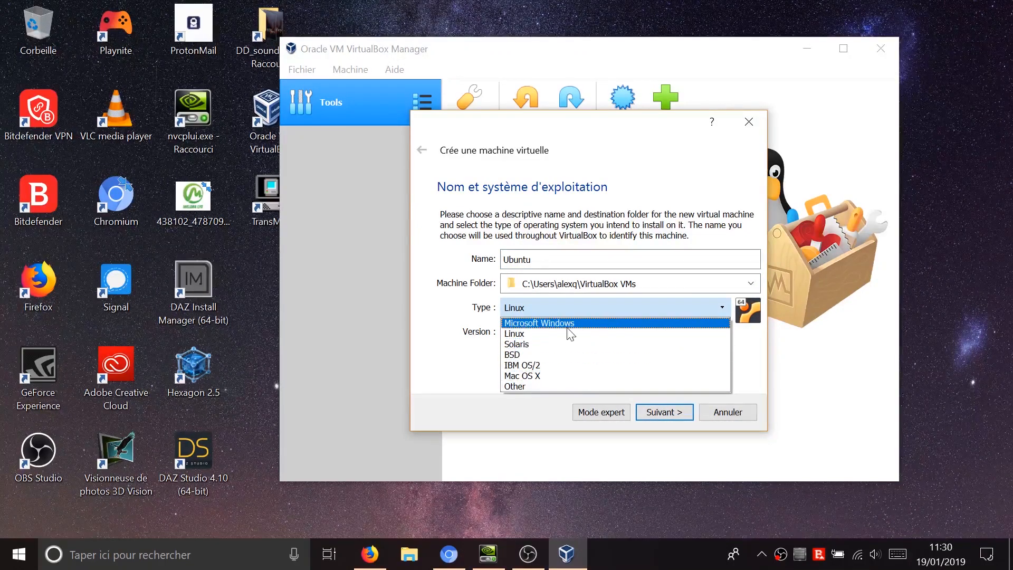
click(533, 334)
click(534, 331)
click(534, 328)
click(670, 412)
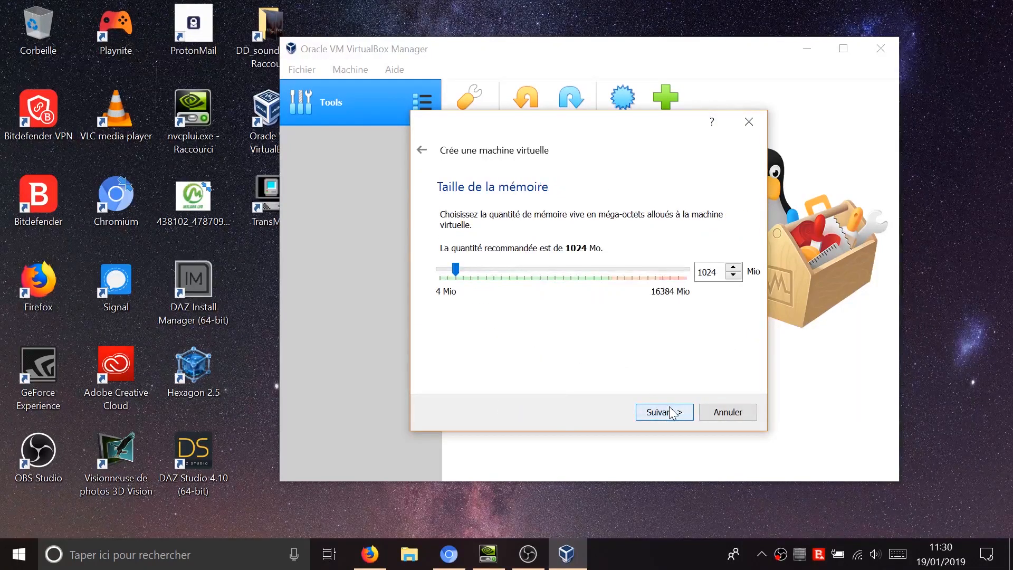
- Accept 1024 MB of memory and create a 10 GB VDI virtual hard disk named Ubuntu for the machine
click(672, 413)
click(671, 410)
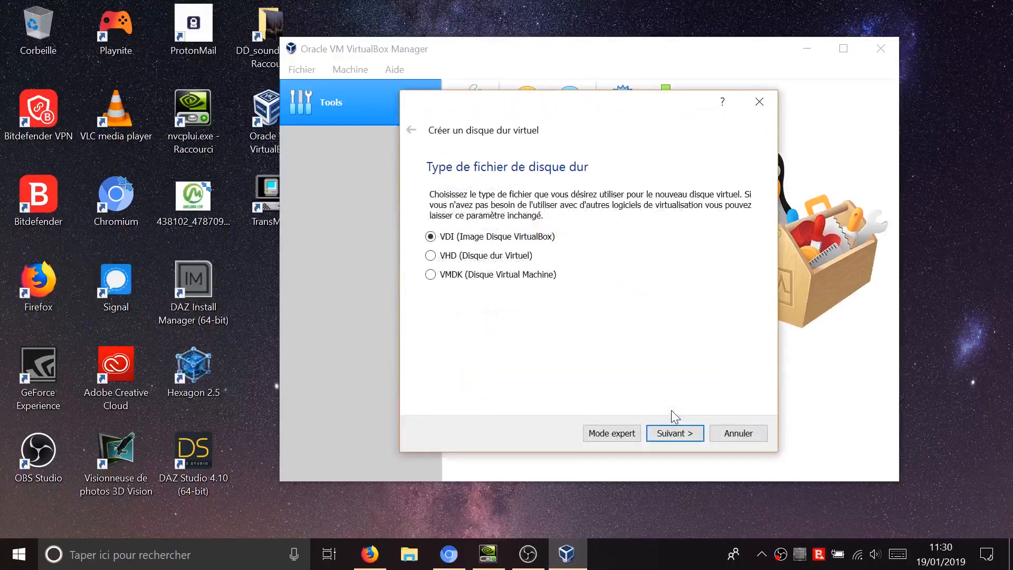
click(670, 434)
click(669, 432)
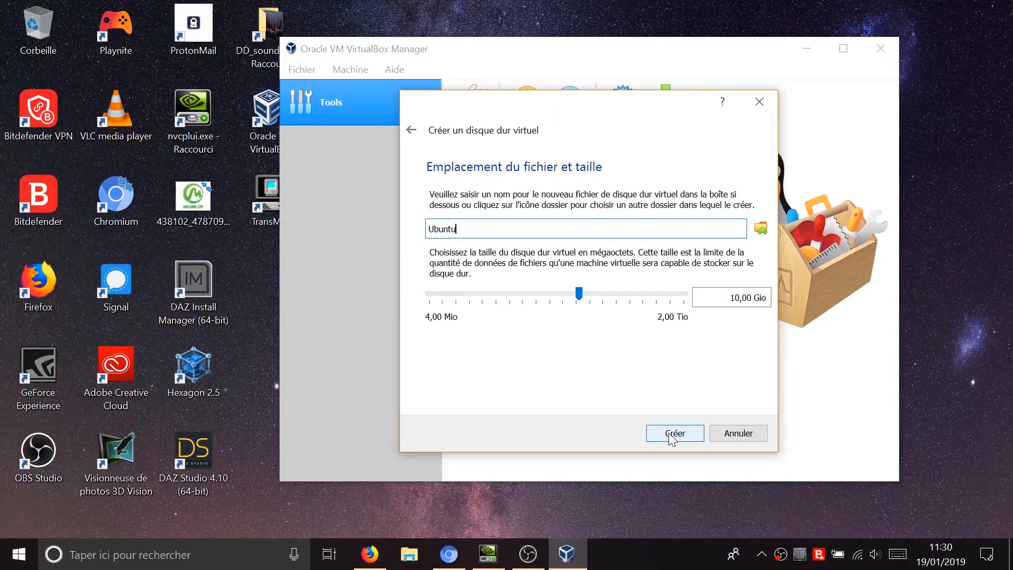
click(670, 433)
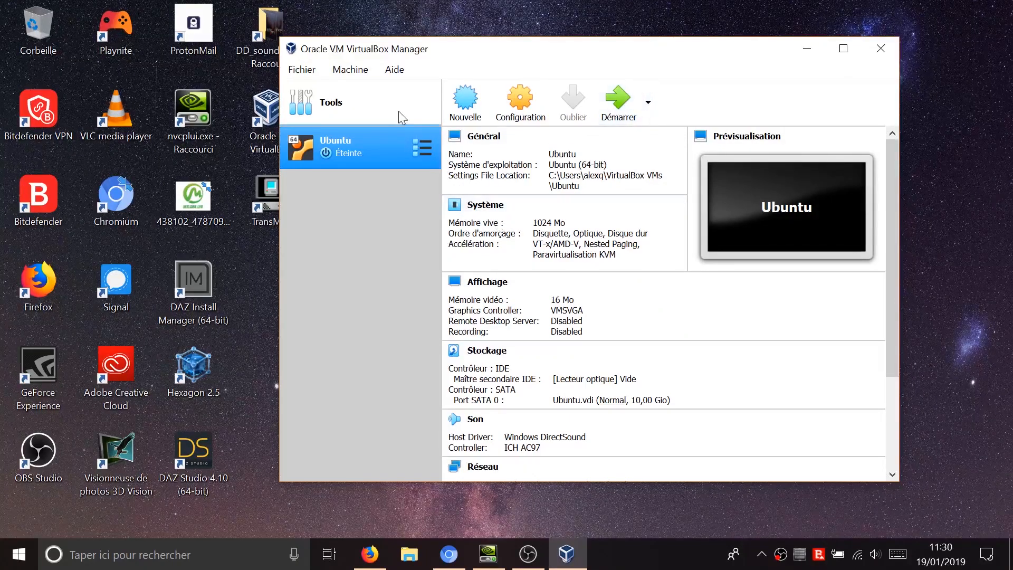
- Start the Ubuntu virtual machine with ubuntu-18.10-desktop-amd64.iso from the Téléchargements folder as its startup disk
click(618, 102)
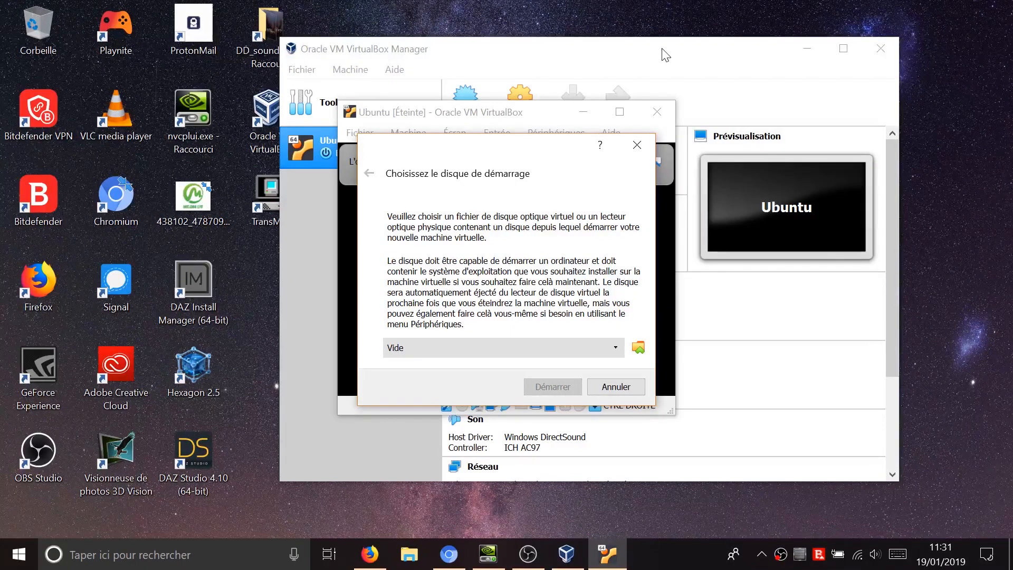
click(644, 353)
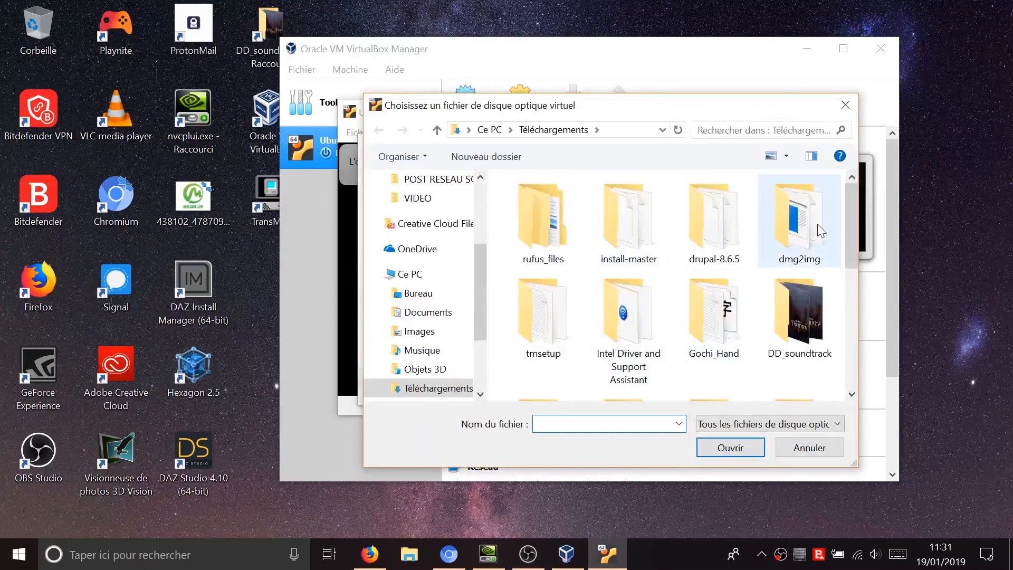
drag(854, 213, 846, 338)
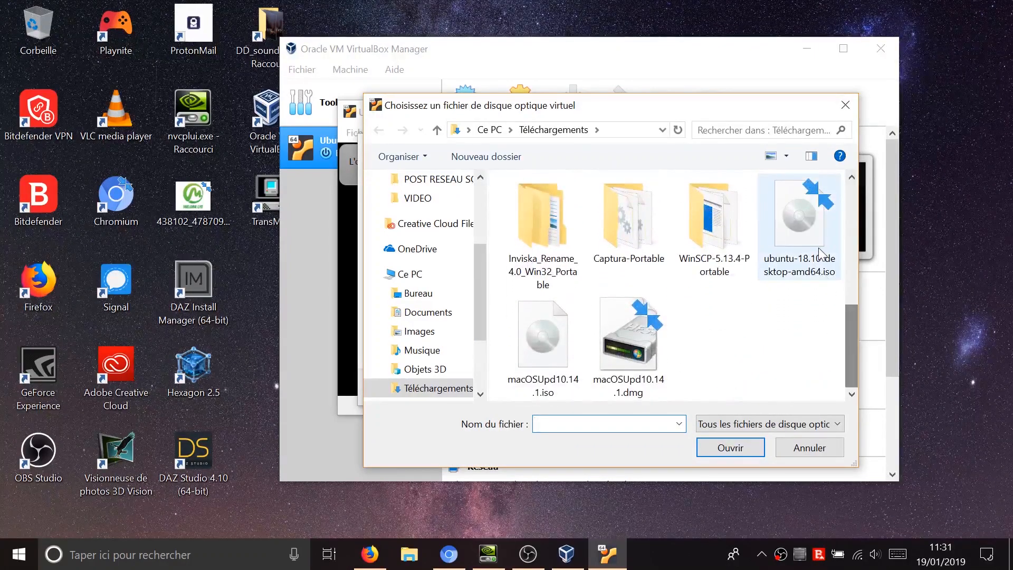
click(790, 203)
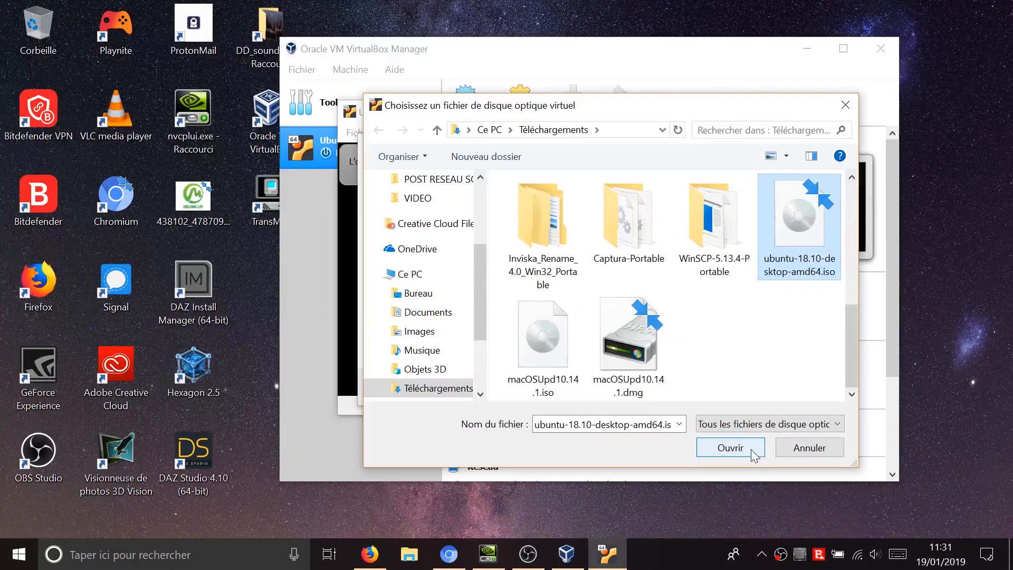
click(730, 447)
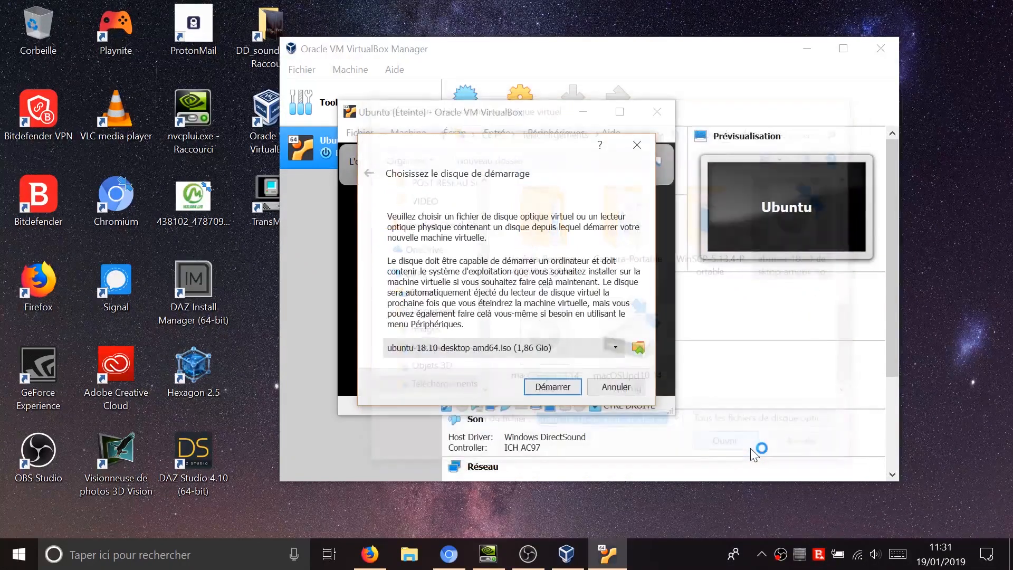
click(553, 386)
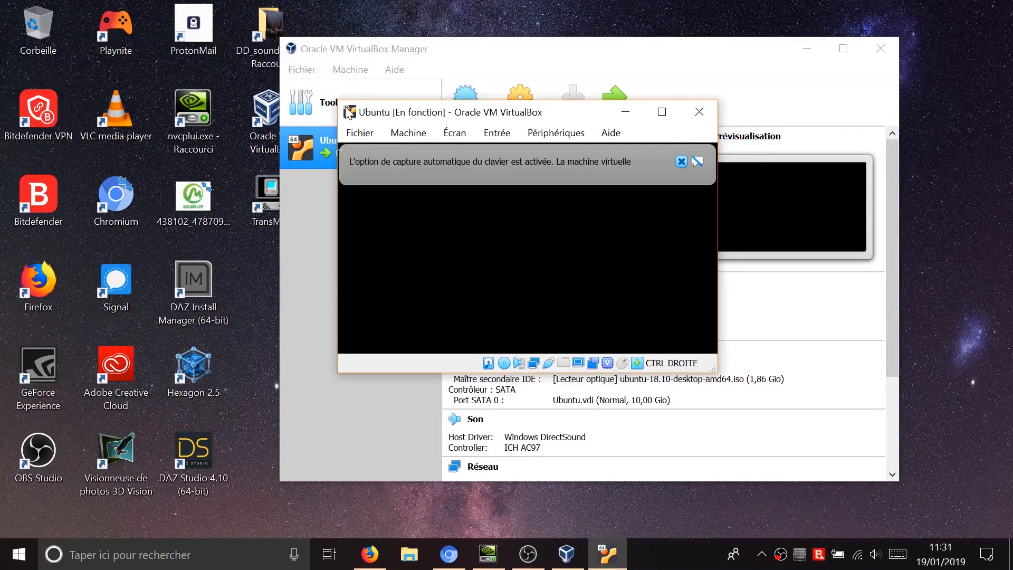
- Enlarge the running Ubuntu virtual machine's window
drag(340, 100, 136, 23)
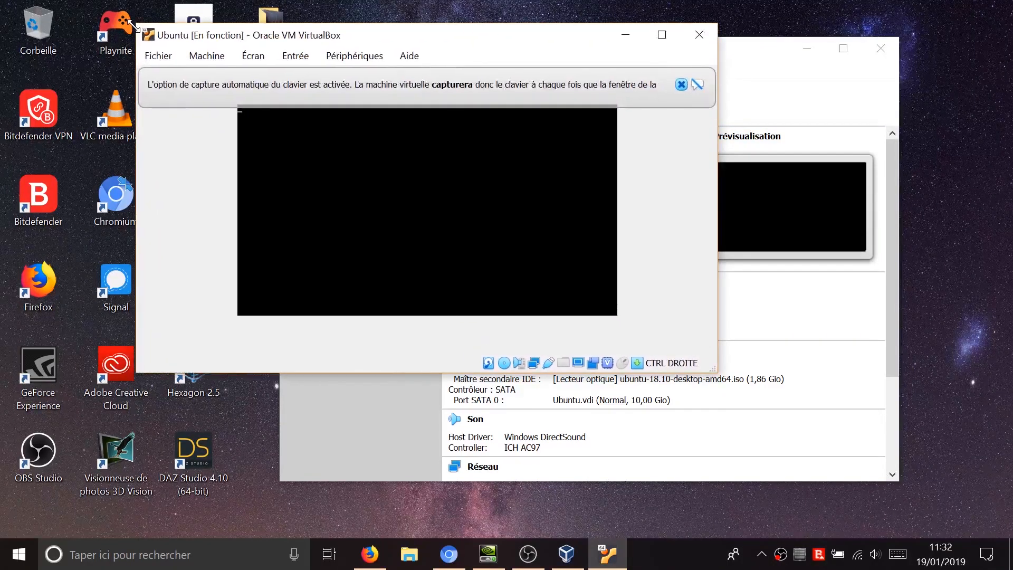
drag(713, 372, 808, 433)
click(258, 56)
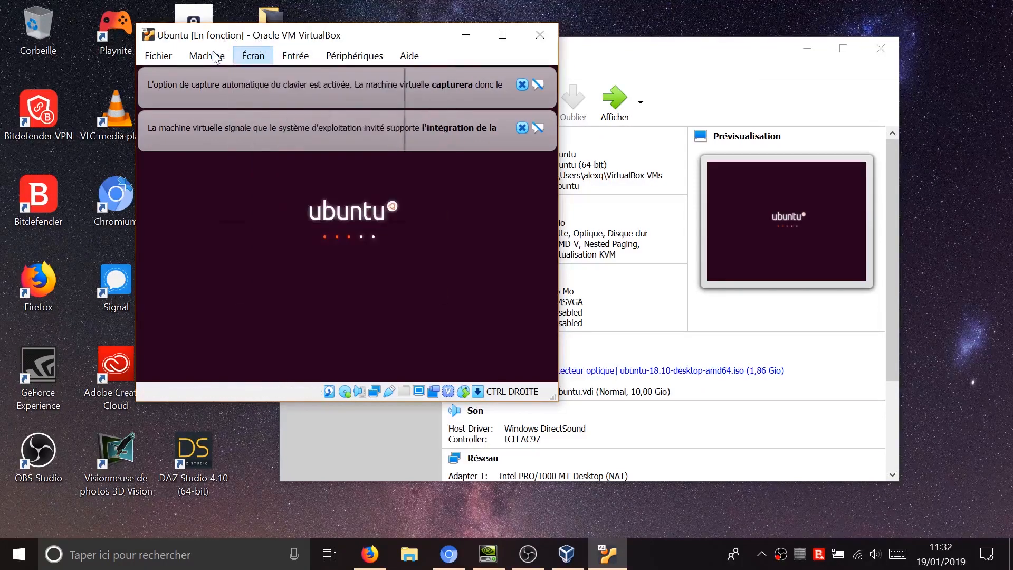
mouse_move(213, 60)
mouse_move(169, 61)
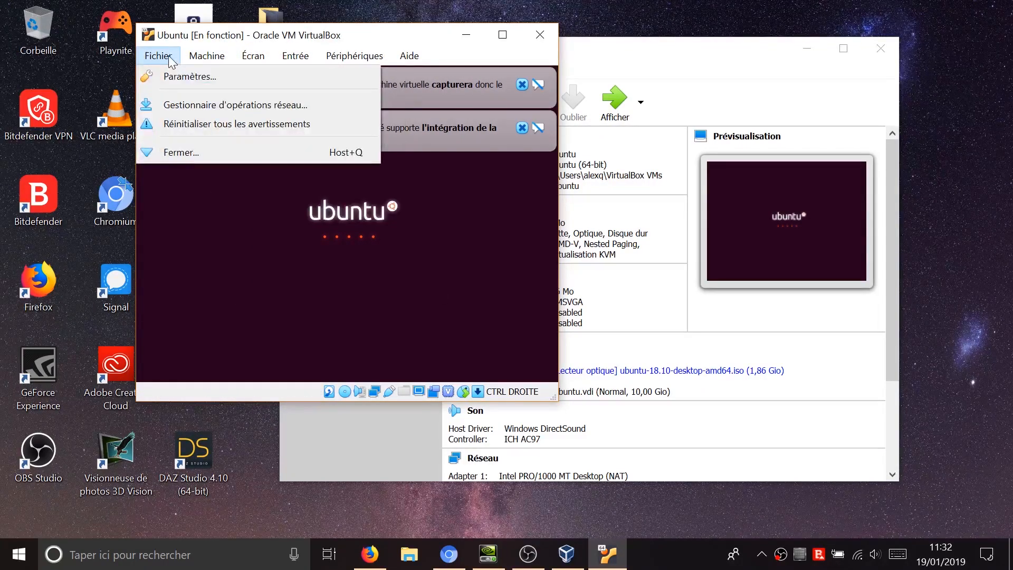
mouse_move(331, 55)
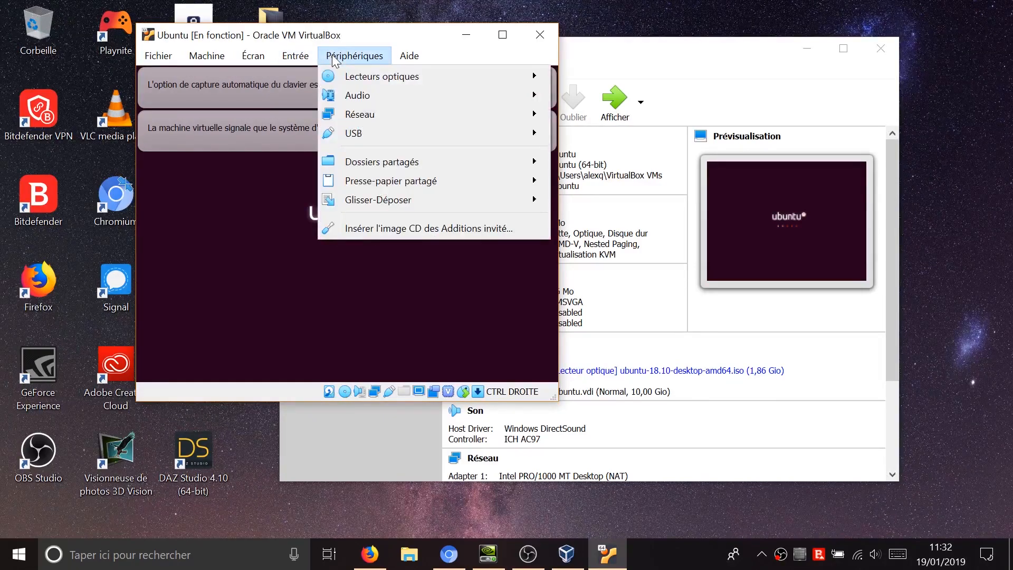
mouse_move(403, 58)
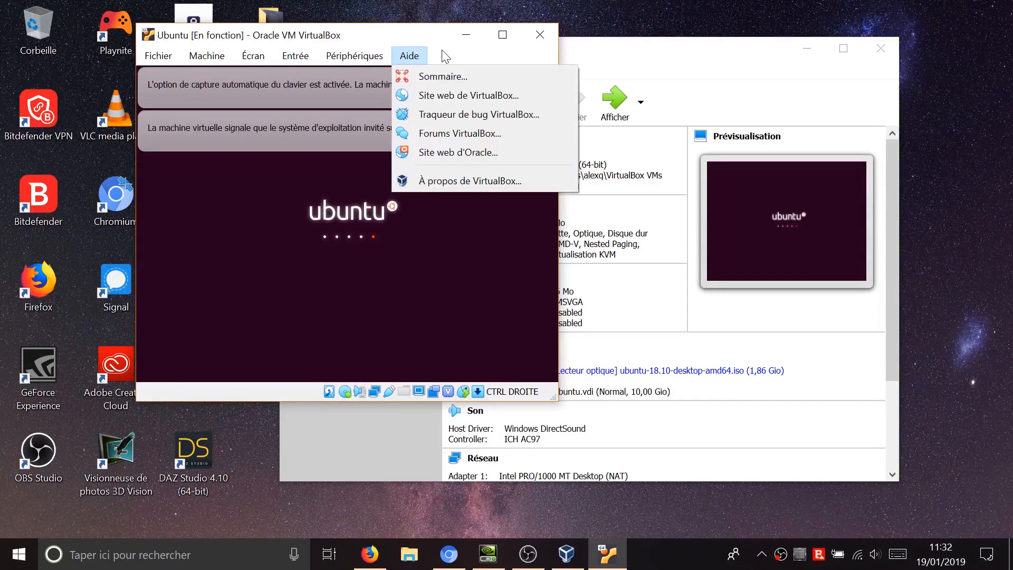
click(417, 54)
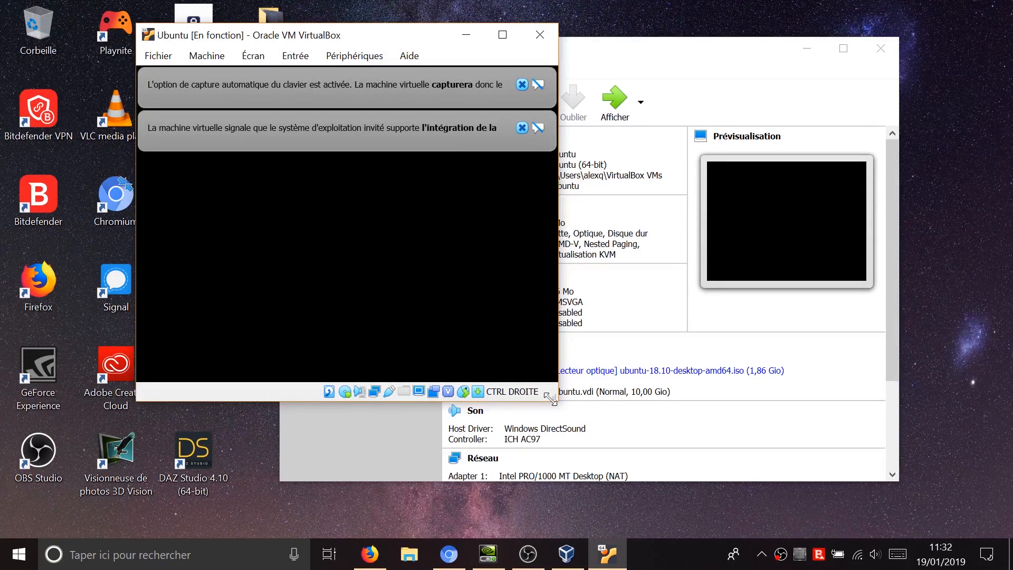
click(295, 55)
mouse_move(340, 57)
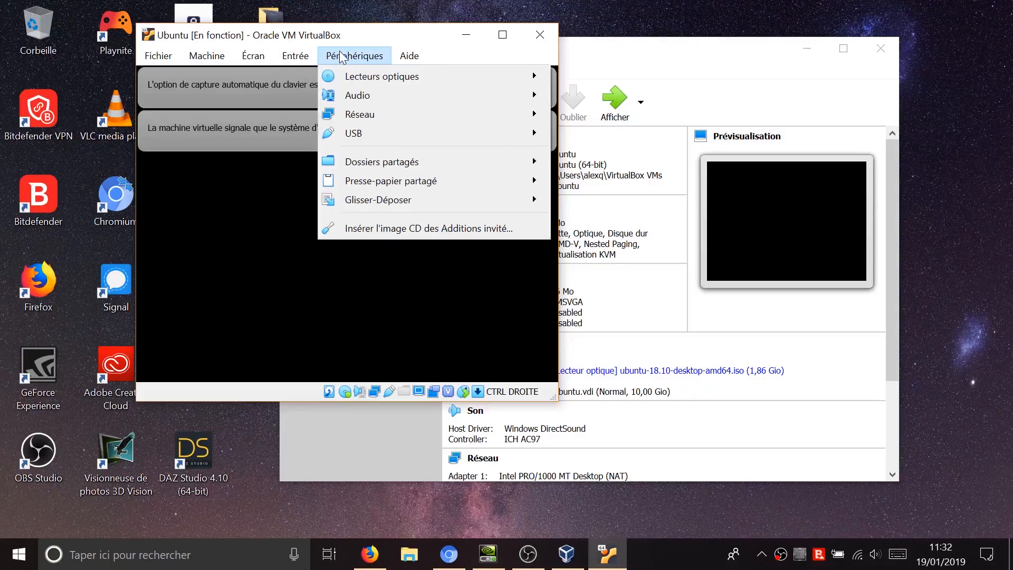
key(Escape)
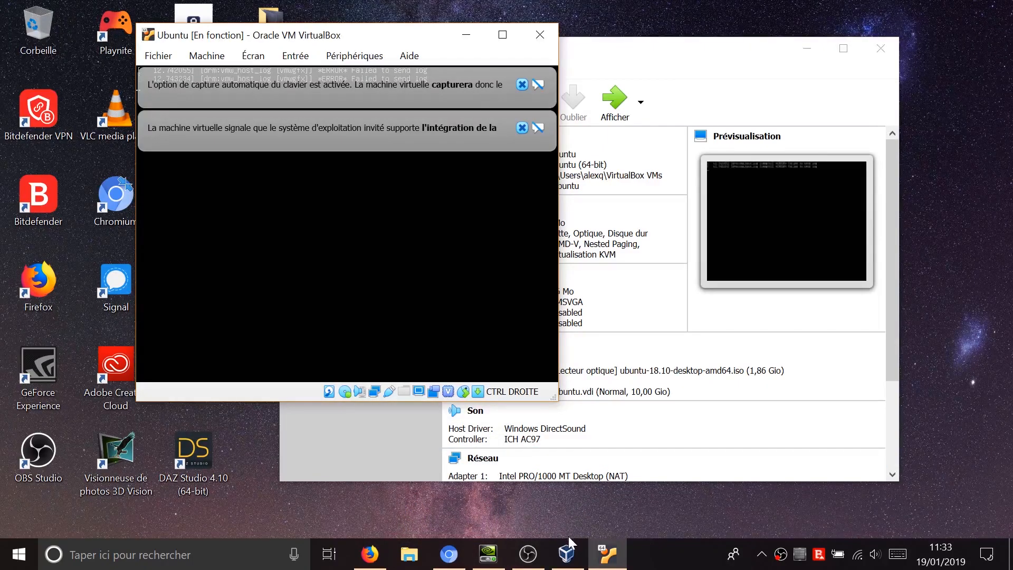
- Move the Ubuntu machine window clear of the manager's details and review the machine's system, display, storage and network settings
drag(419, 36, 544, 54)
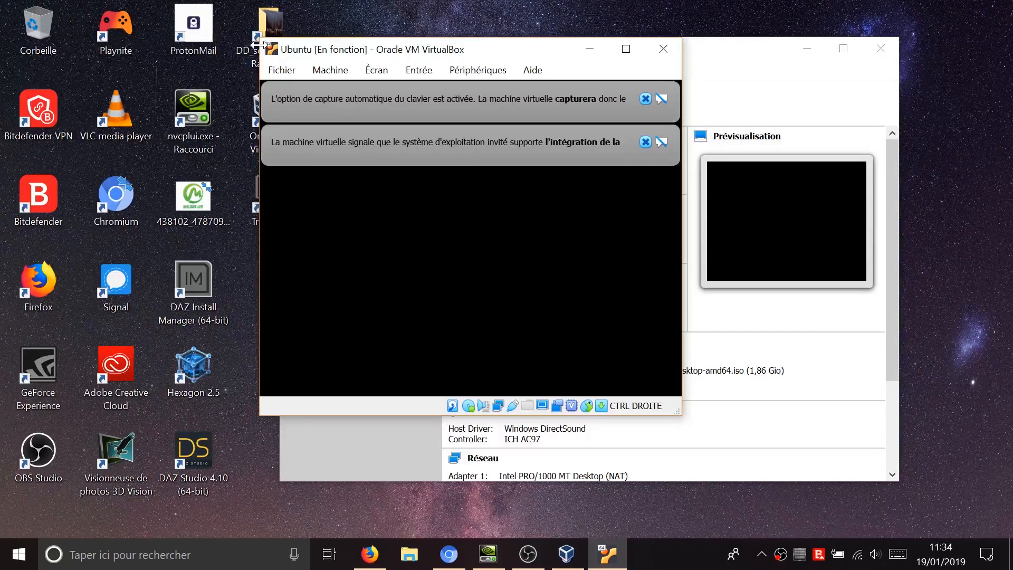
drag(399, 53, 154, 87)
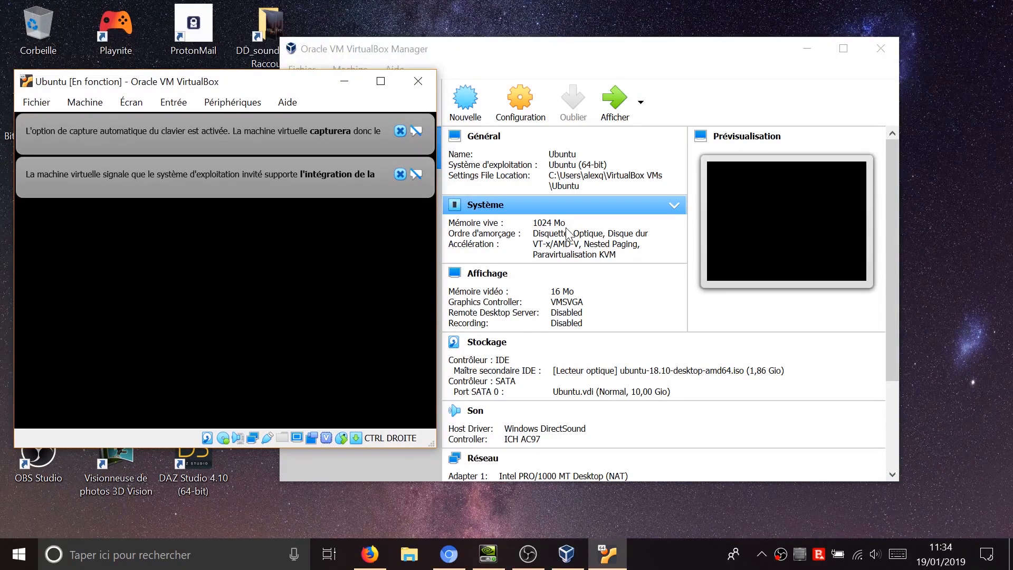
scroll(566, 229, down, 1)
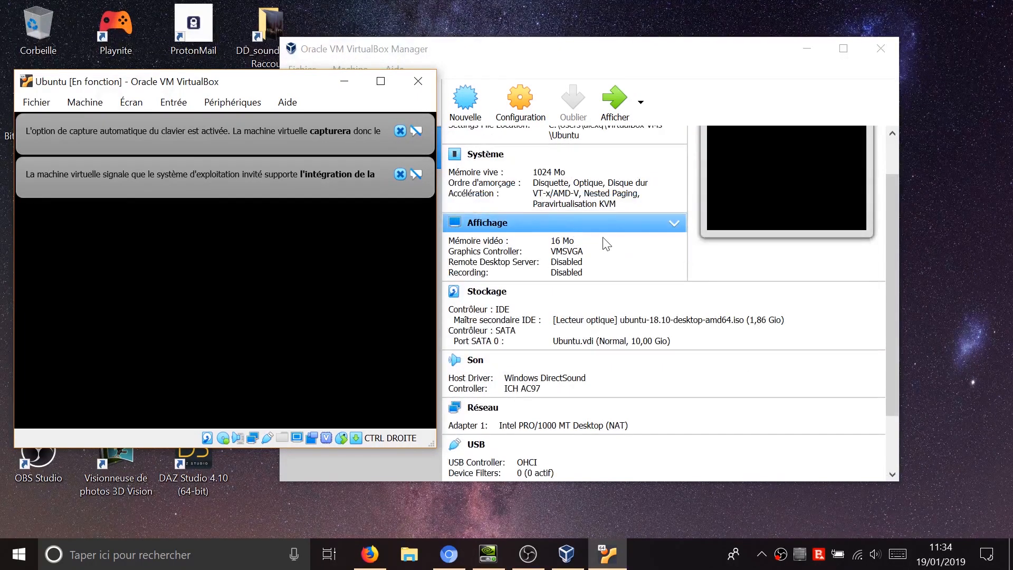
scroll(600, 243, up, 1)
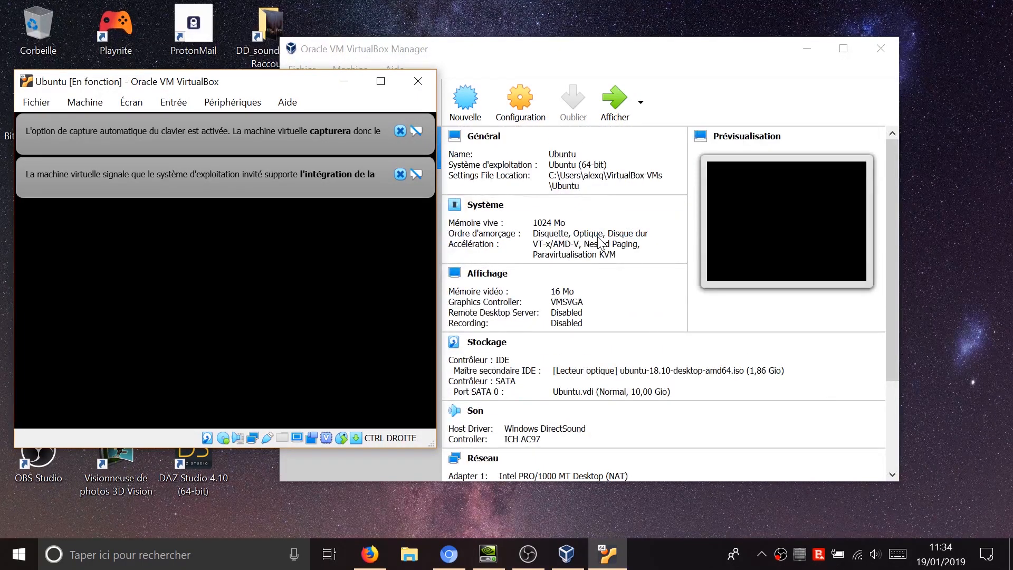
scroll(600, 243, down, 1)
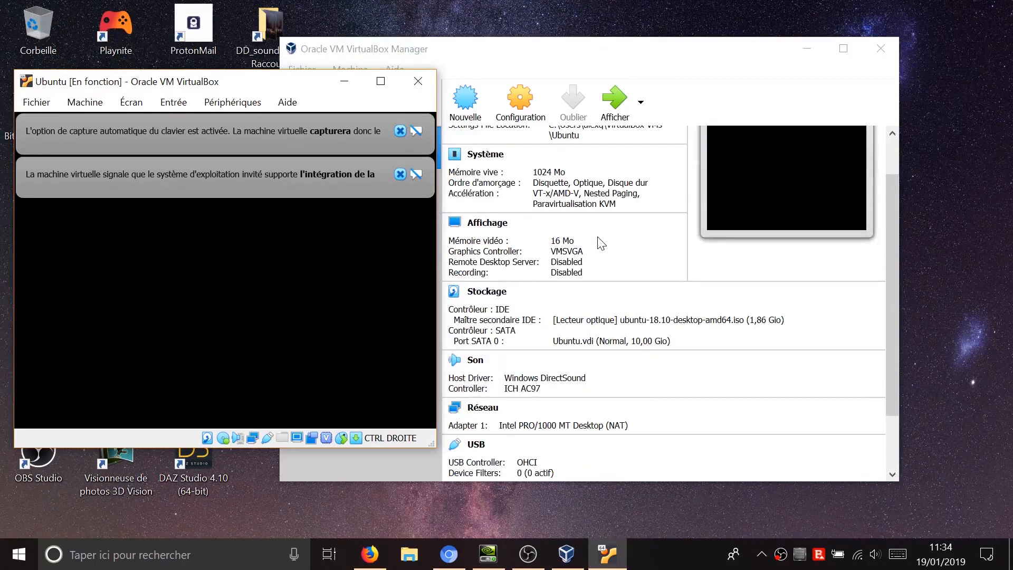
scroll(601, 243, down, 2)
scroll(601, 243, up, 3)
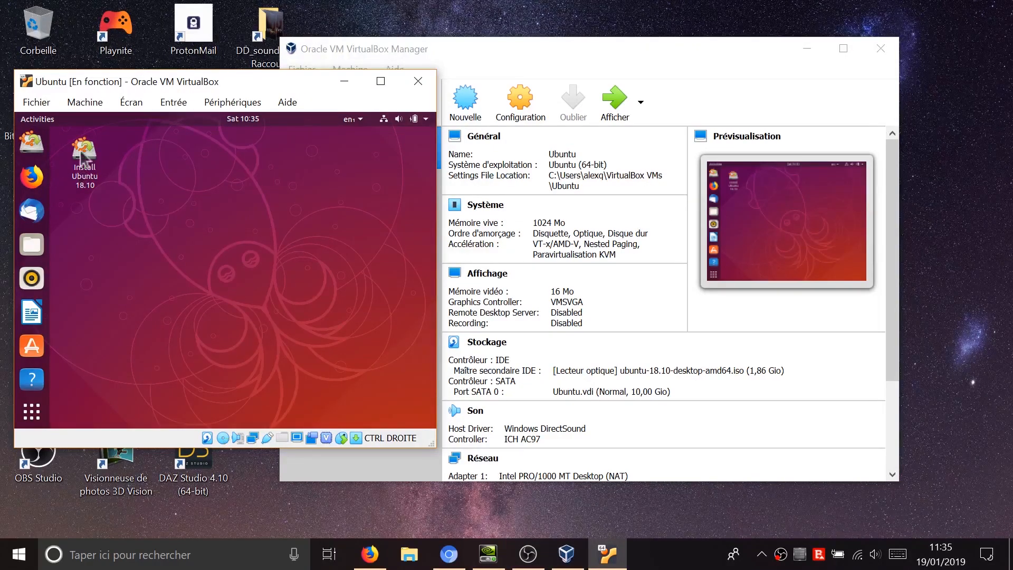
- Reposition the Ubuntu machine window and launch Firefox inside the live Ubuntu desktop
drag(327, 83, 415, 63)
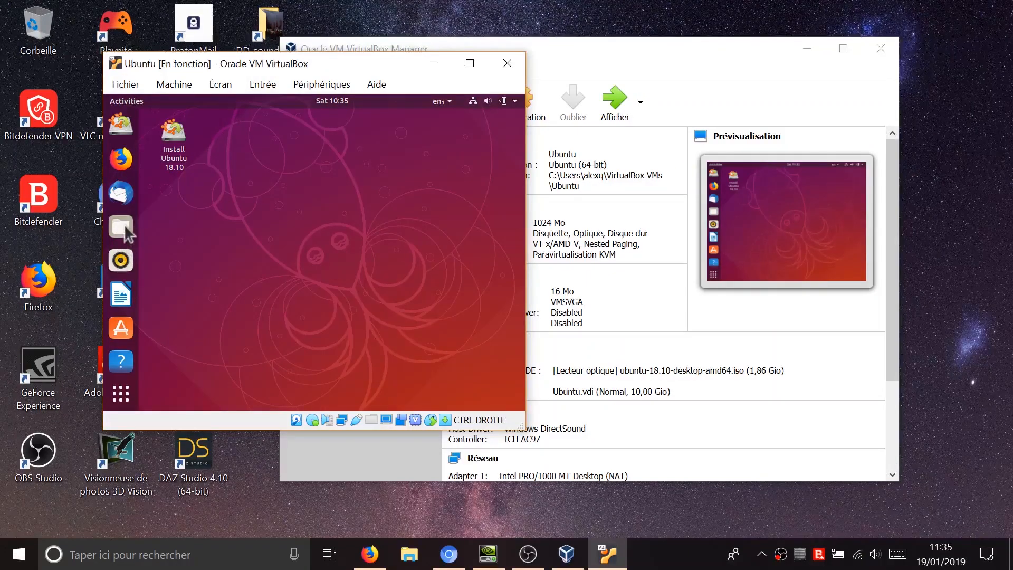
click(121, 158)
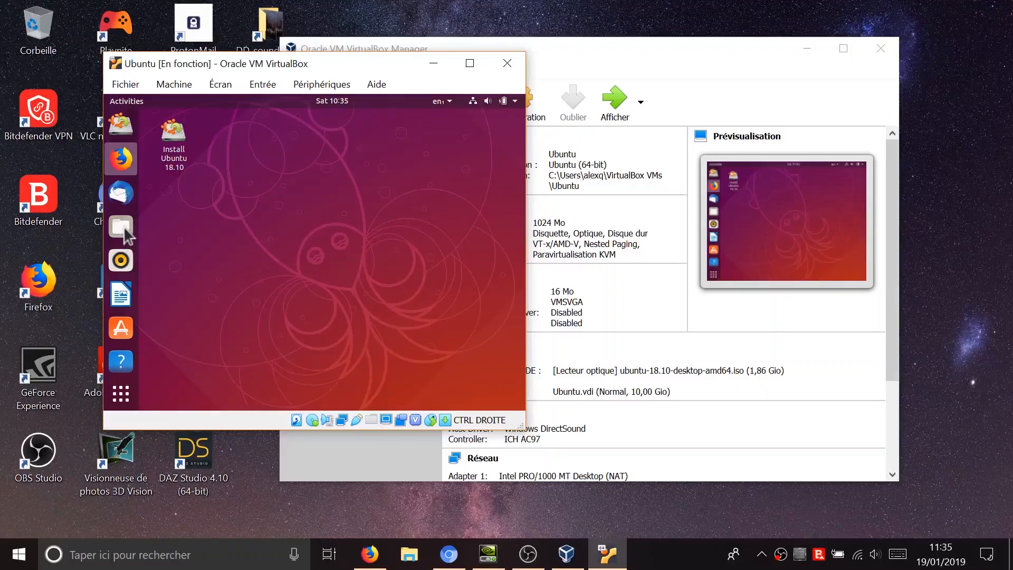
- Move the running Ubuntu machine's window aside and close the machine by powering it off (Éteindre la machine)
drag(320, 65, 403, 64)
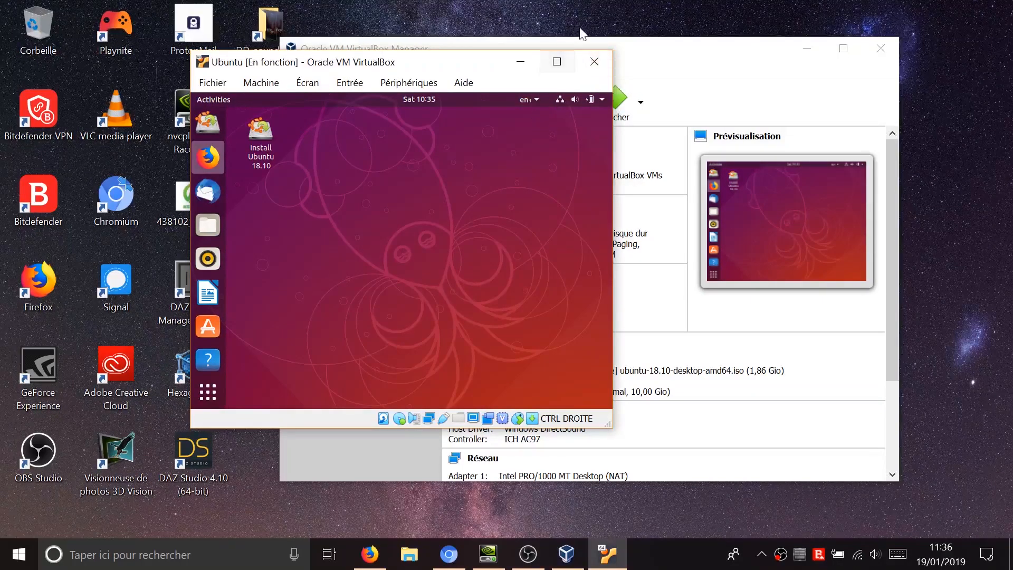
click(590, 68)
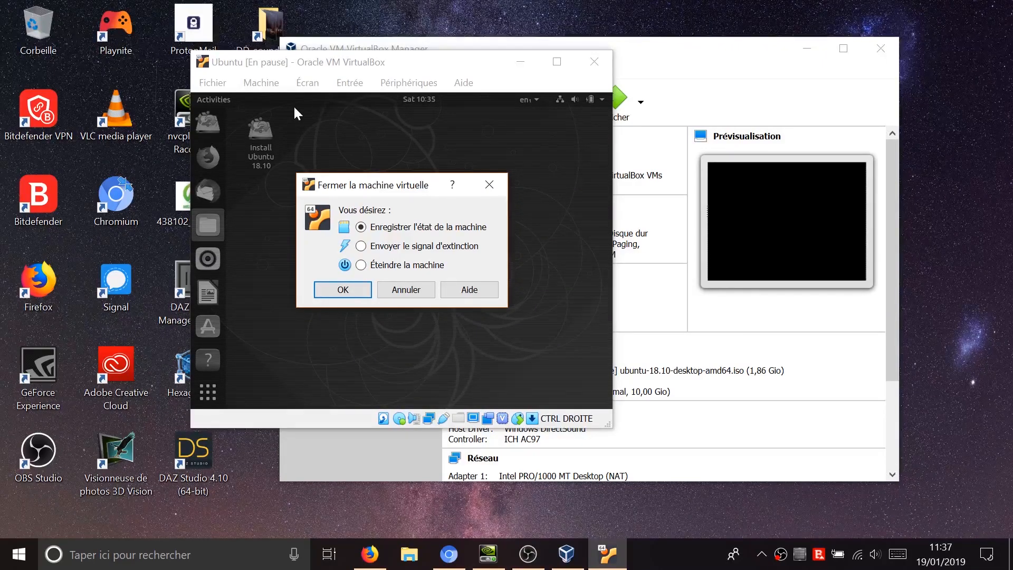
click(374, 246)
click(376, 264)
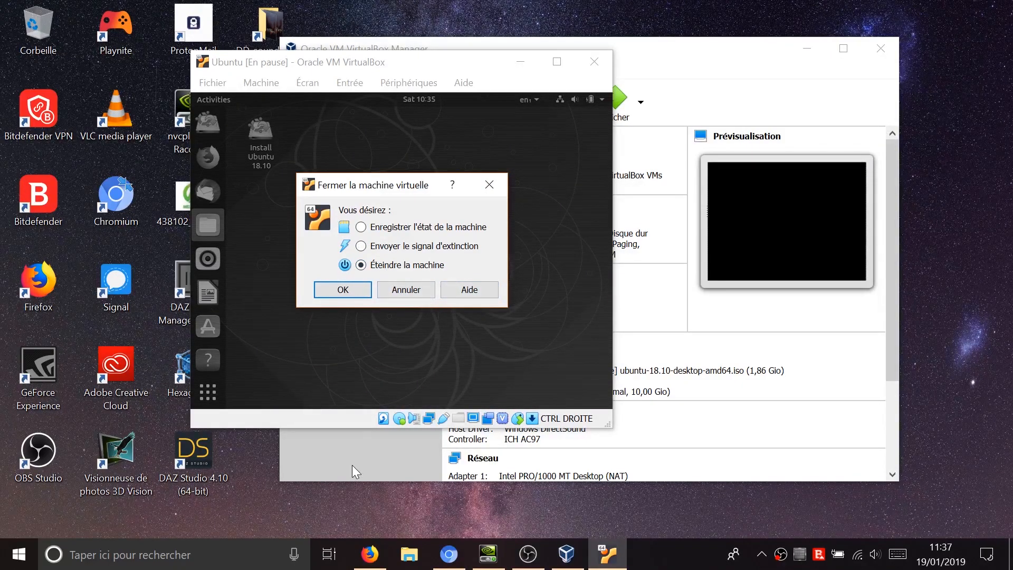
click(362, 295)
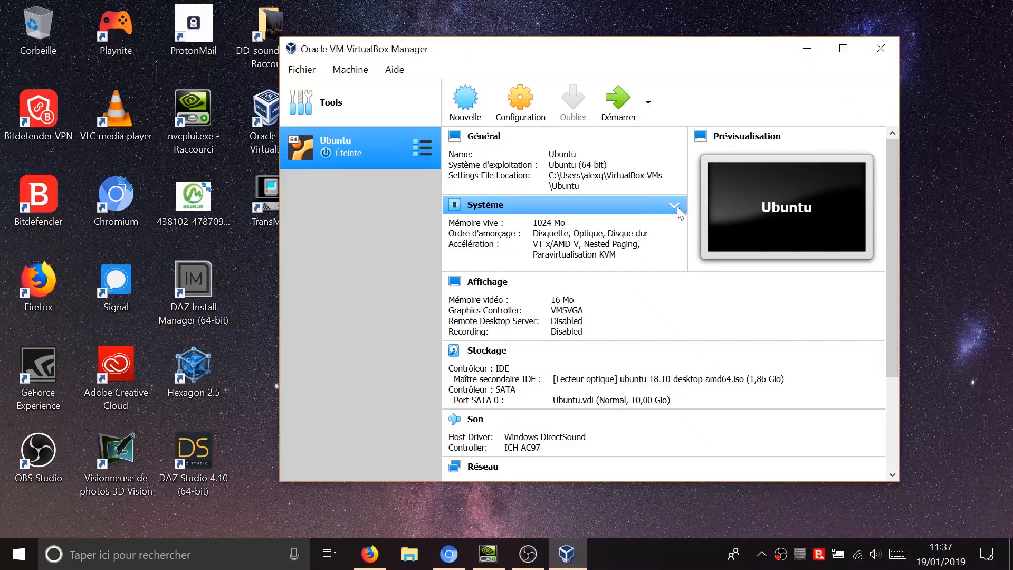
- Open the Ubuntu machine's settings and review its system options for motherboard, processor and acceleration
click(527, 116)
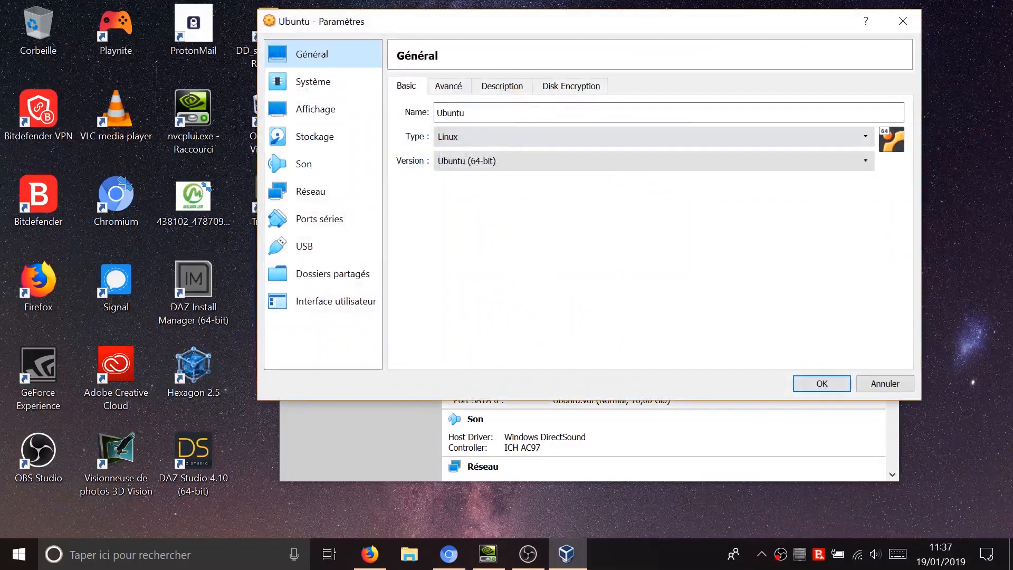
click(346, 82)
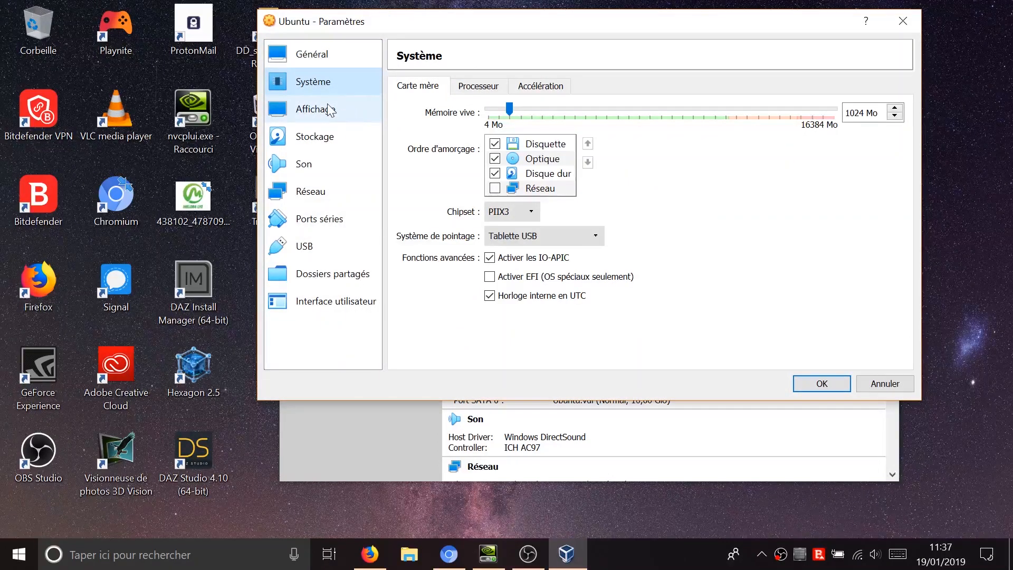
click(329, 108)
click(348, 76)
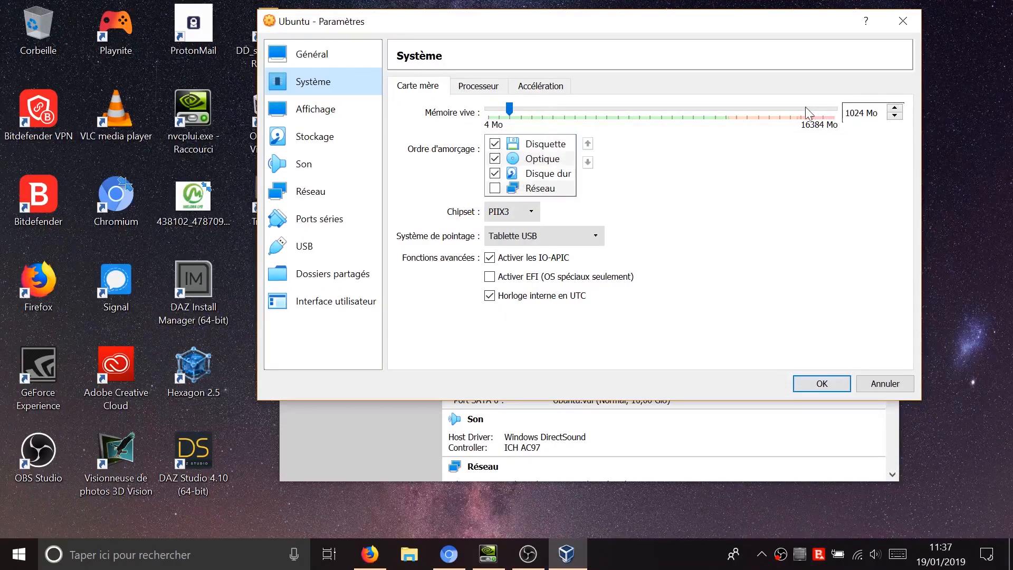
click(478, 85)
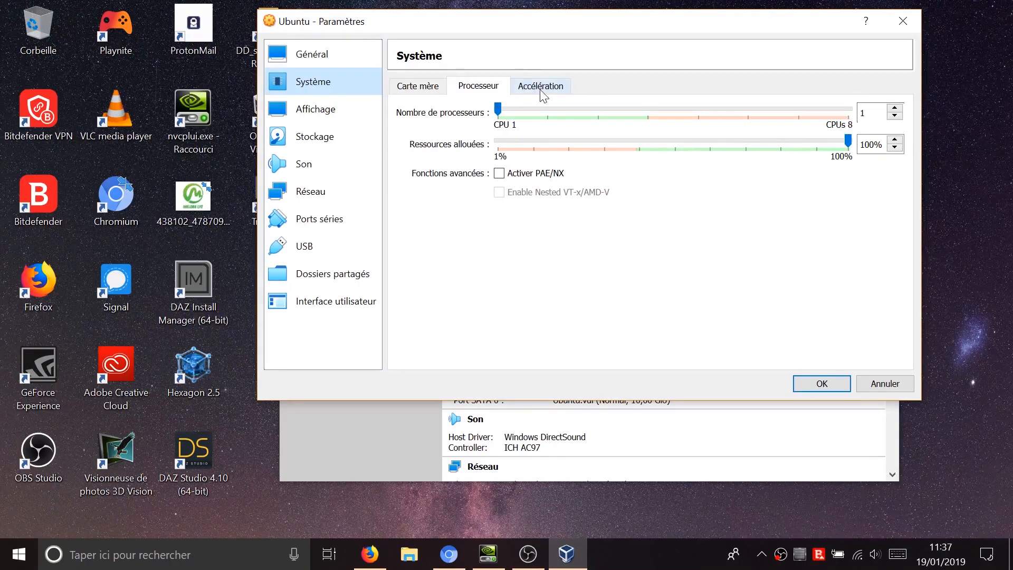
click(541, 87)
- Review the Ubuntu machine's display settings, covering the screen, remote desktop and recording options
click(291, 109)
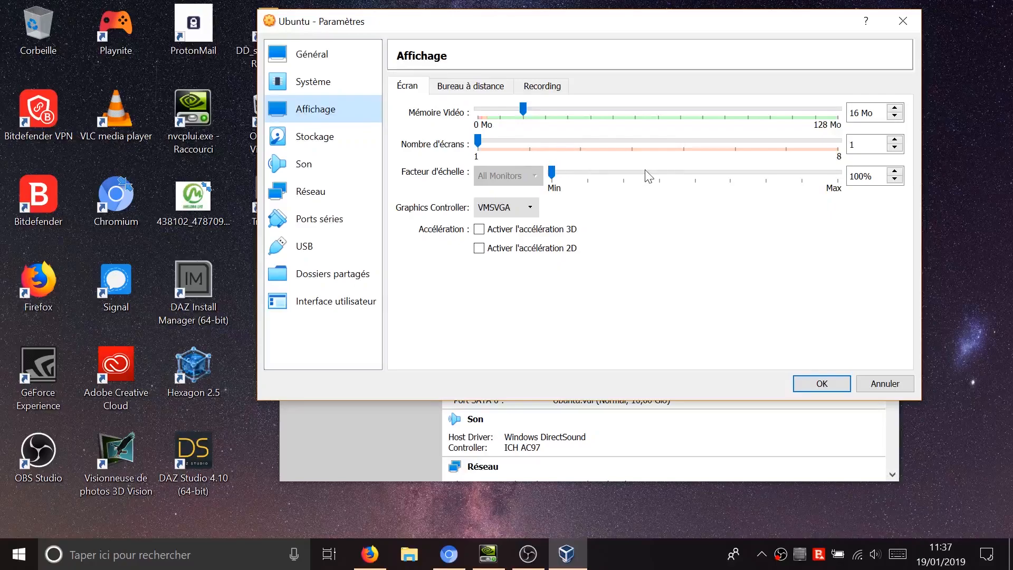
click(469, 86)
click(543, 89)
click(464, 90)
click(416, 93)
- Review the machine's storage, sound, network and serial port settings, and close the settings without changing anything
click(280, 136)
click(342, 158)
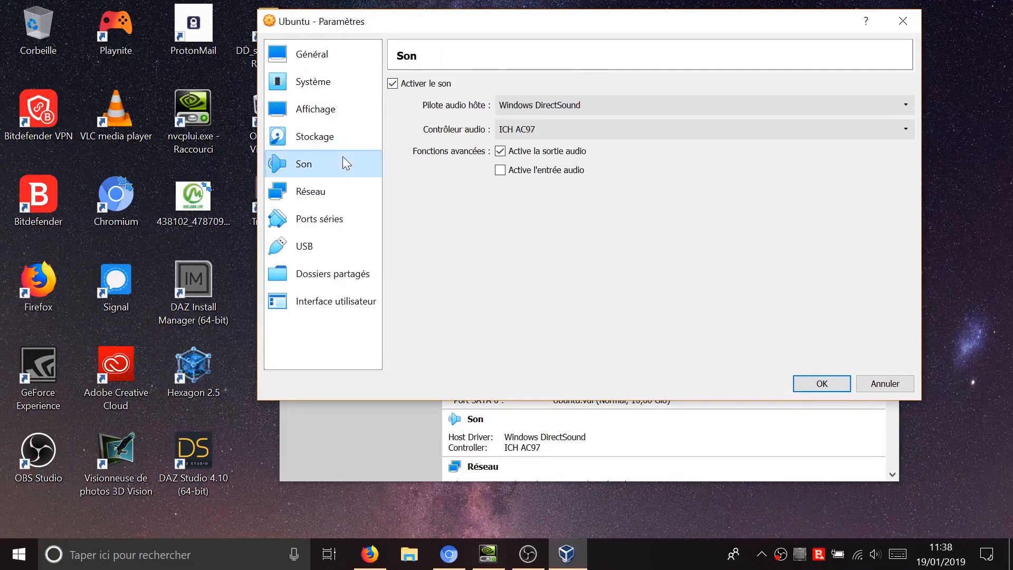
click(349, 196)
click(352, 222)
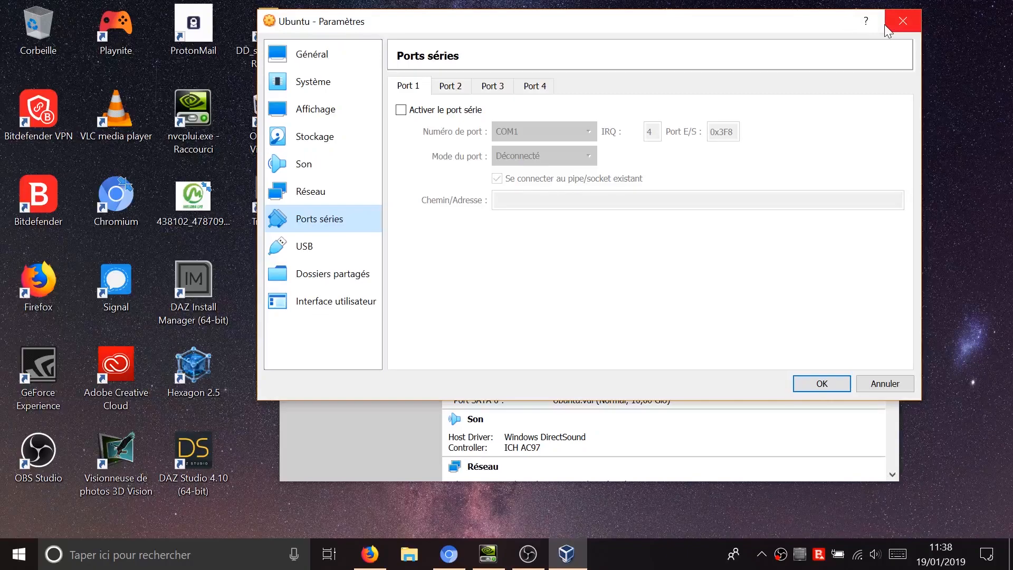
click(914, 21)
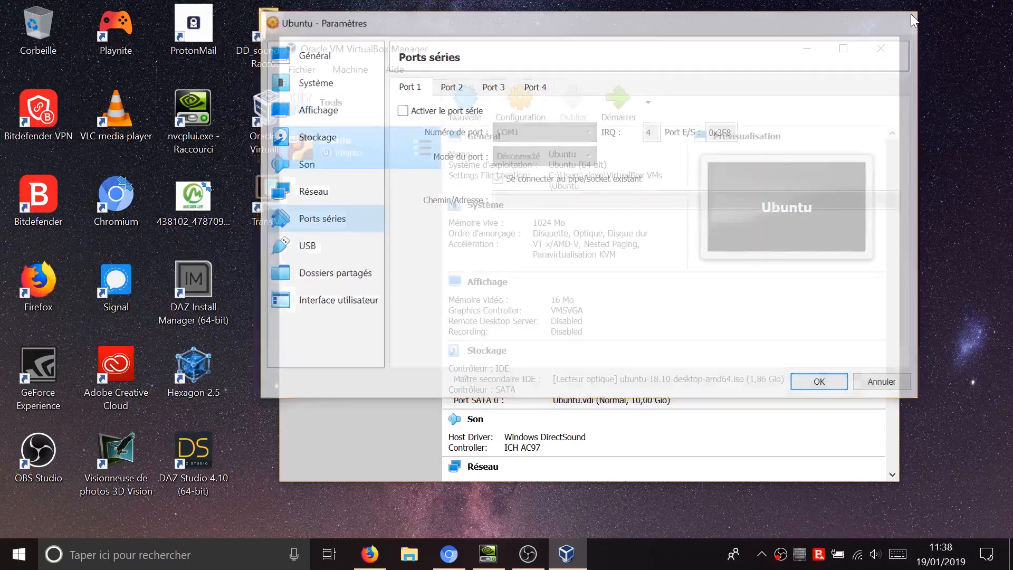